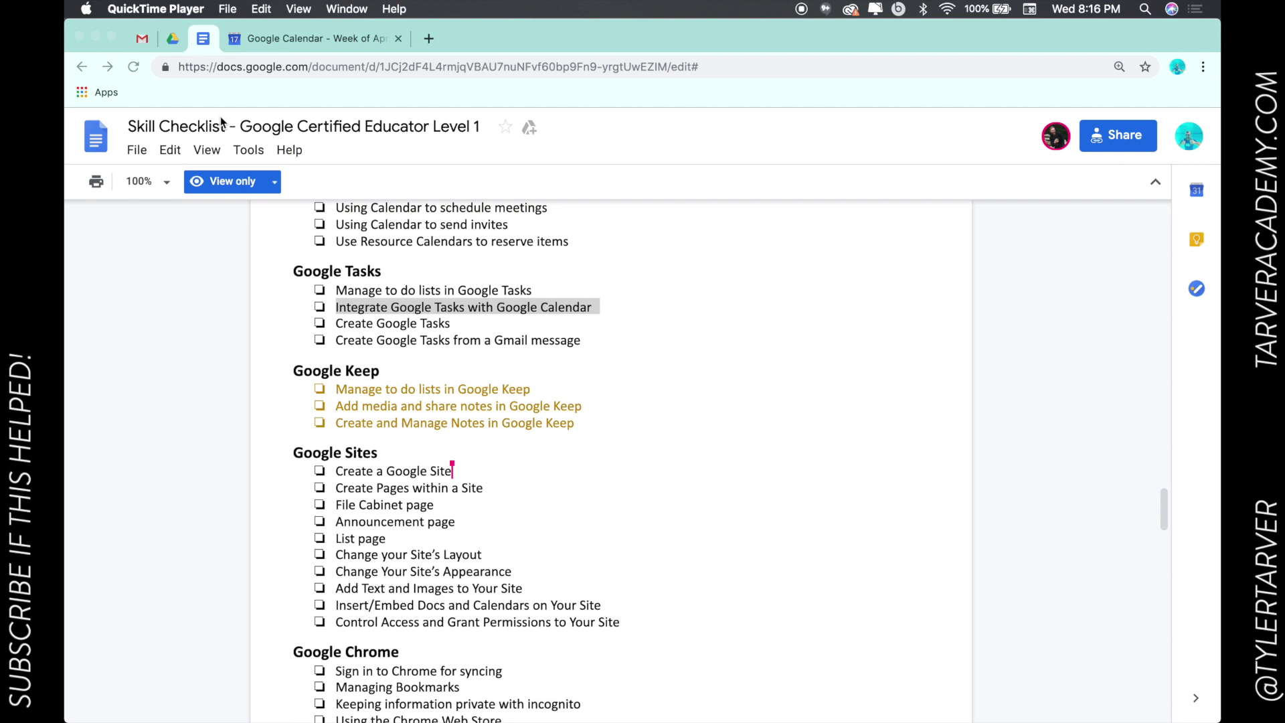
Add 'do more google videos' atop the Tasks list in Gmail and open its details
left_click(384, 309)
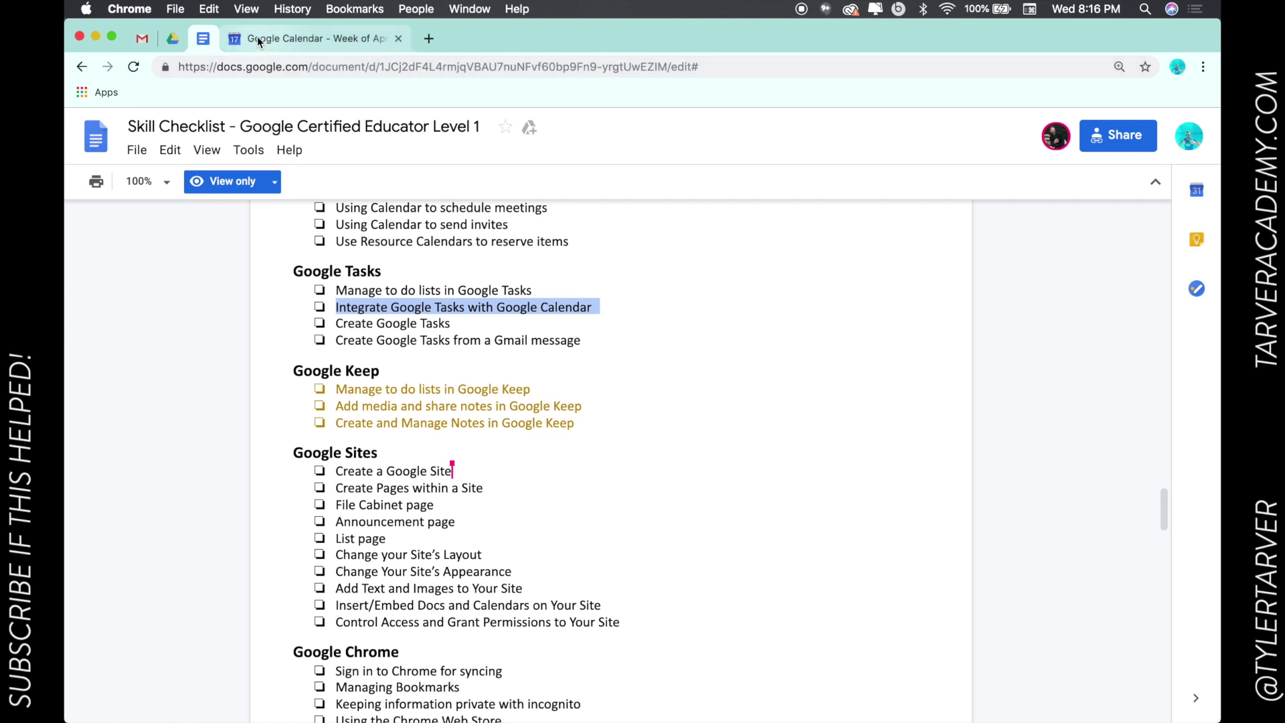
left_click(141, 38)
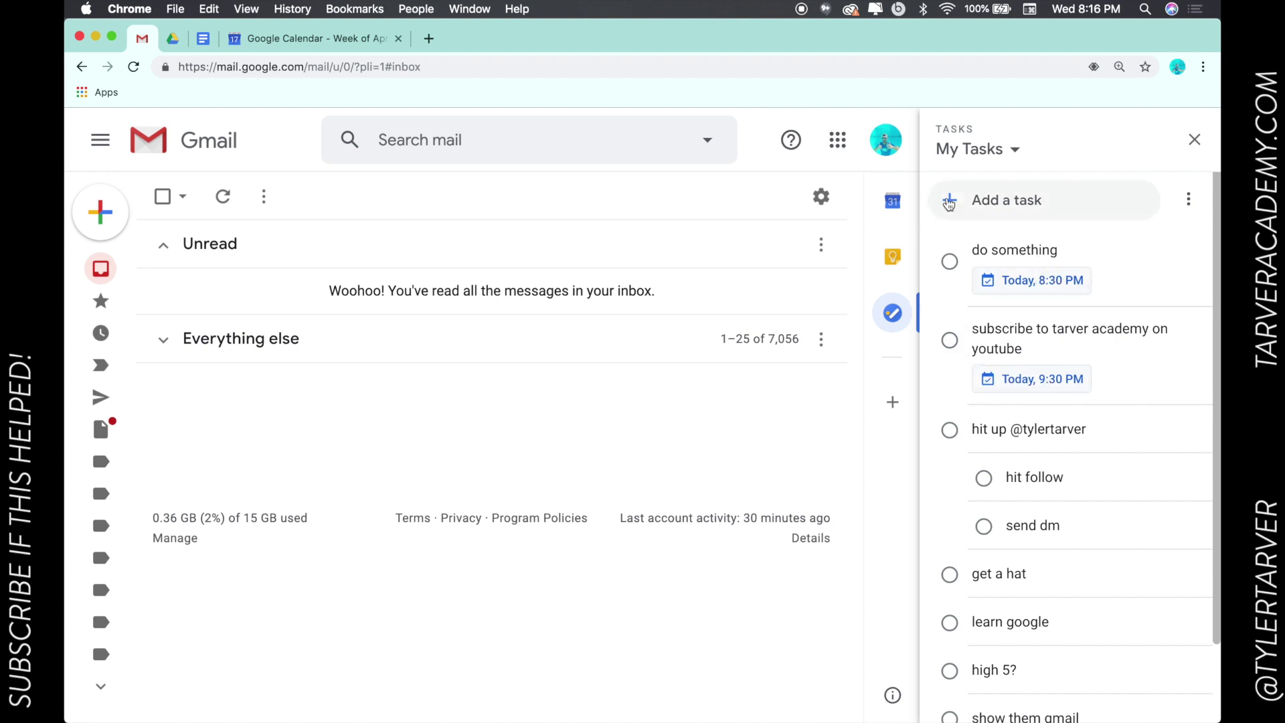
left_click(968, 201)
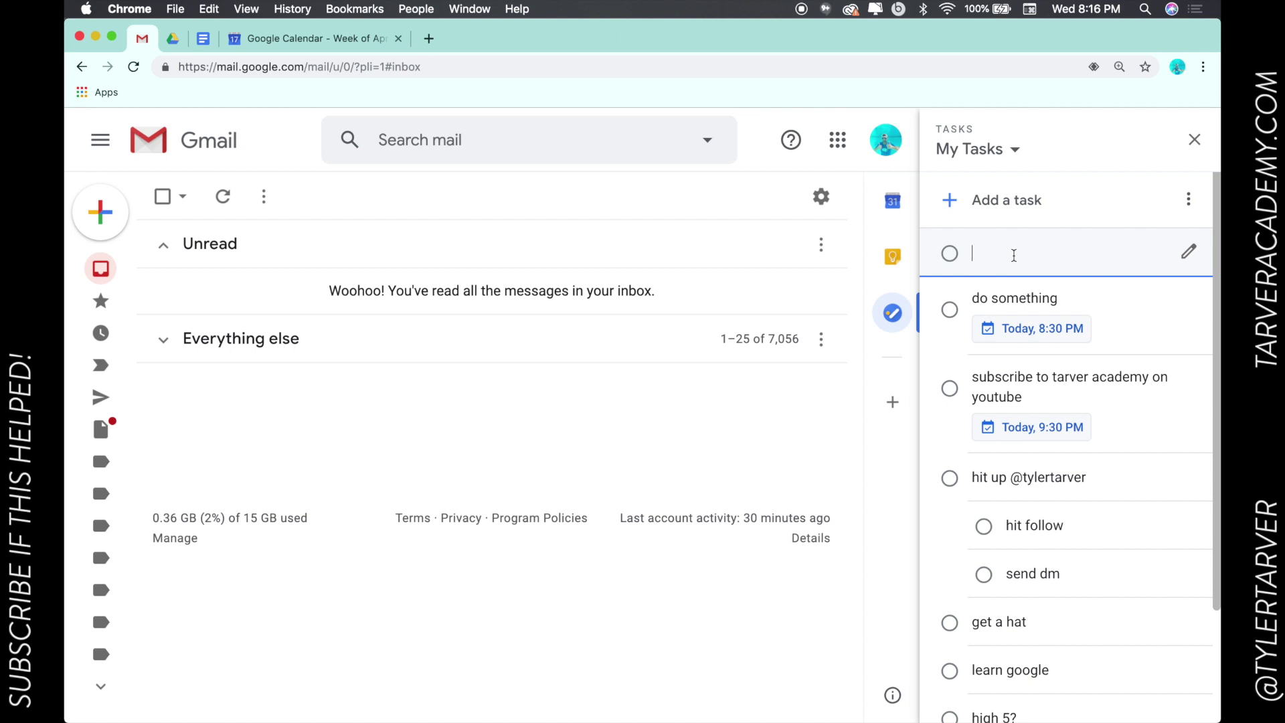
type("do more go")
type("ogle videos")
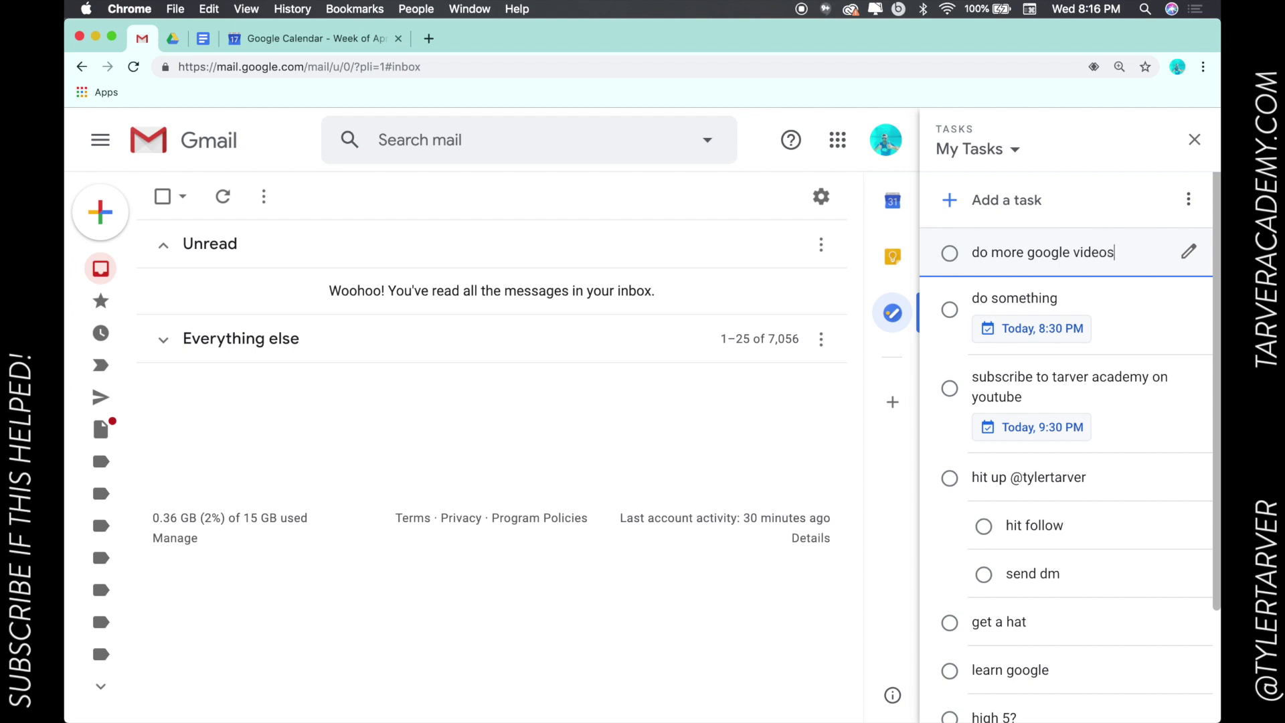
left_click(1190, 252)
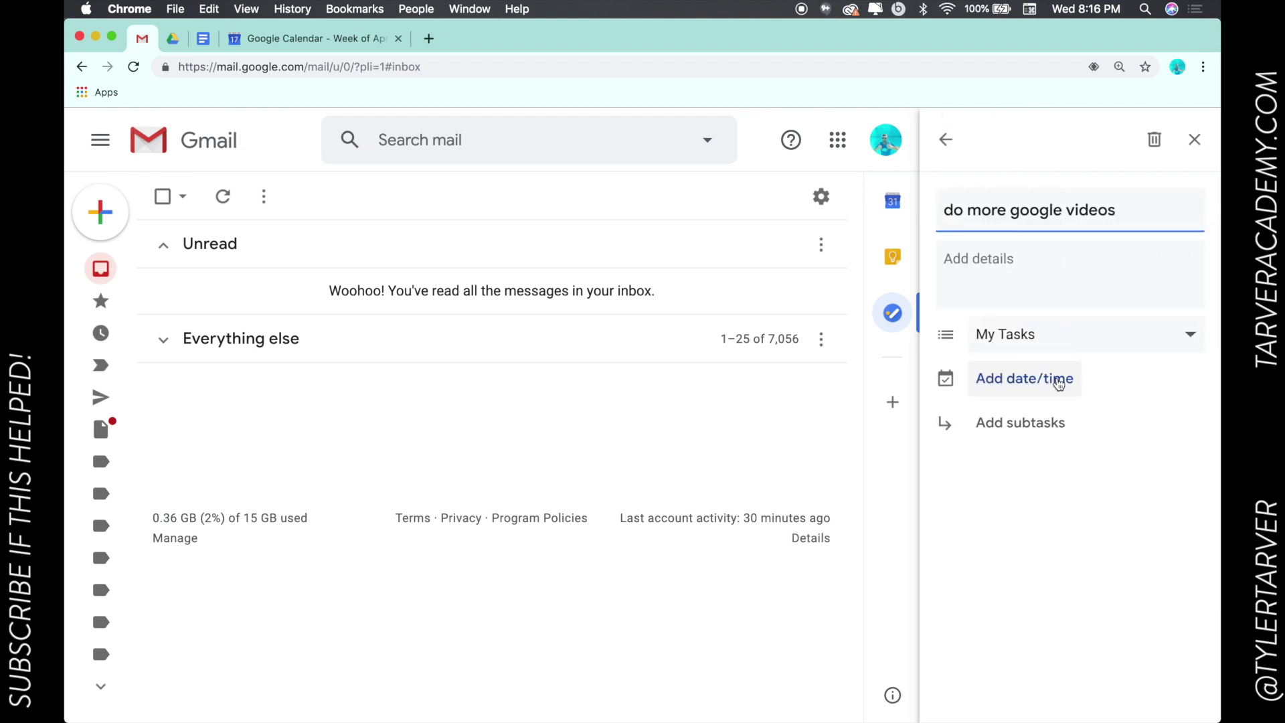
Give the task a due date of April 18 at 9:00 AM, then return to the list
left_click(1017, 380)
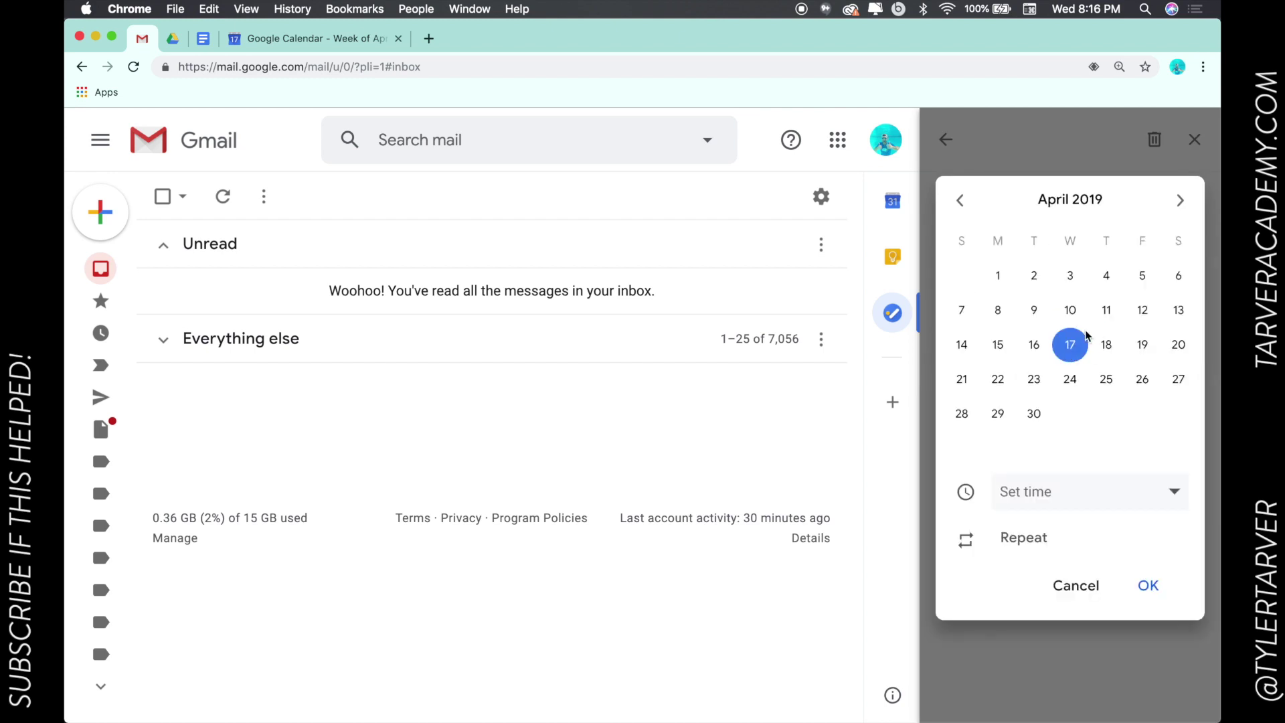
left_click(1107, 345)
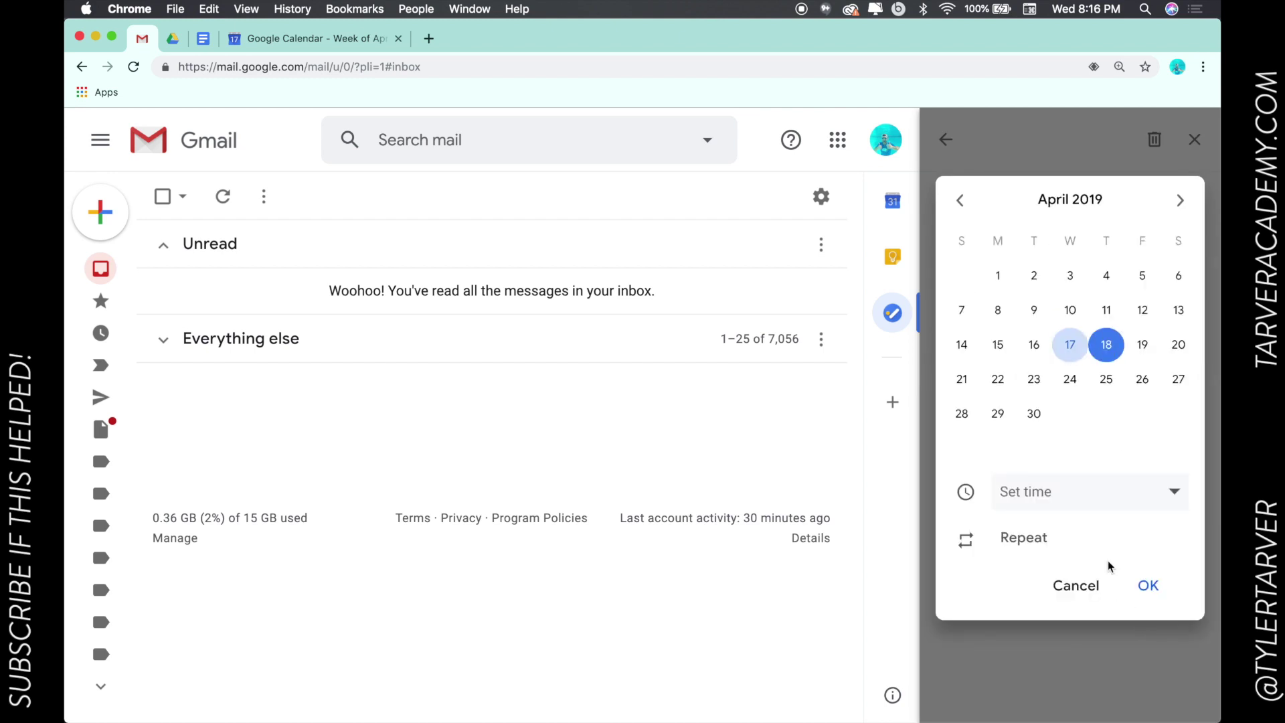
left_click(1099, 503)
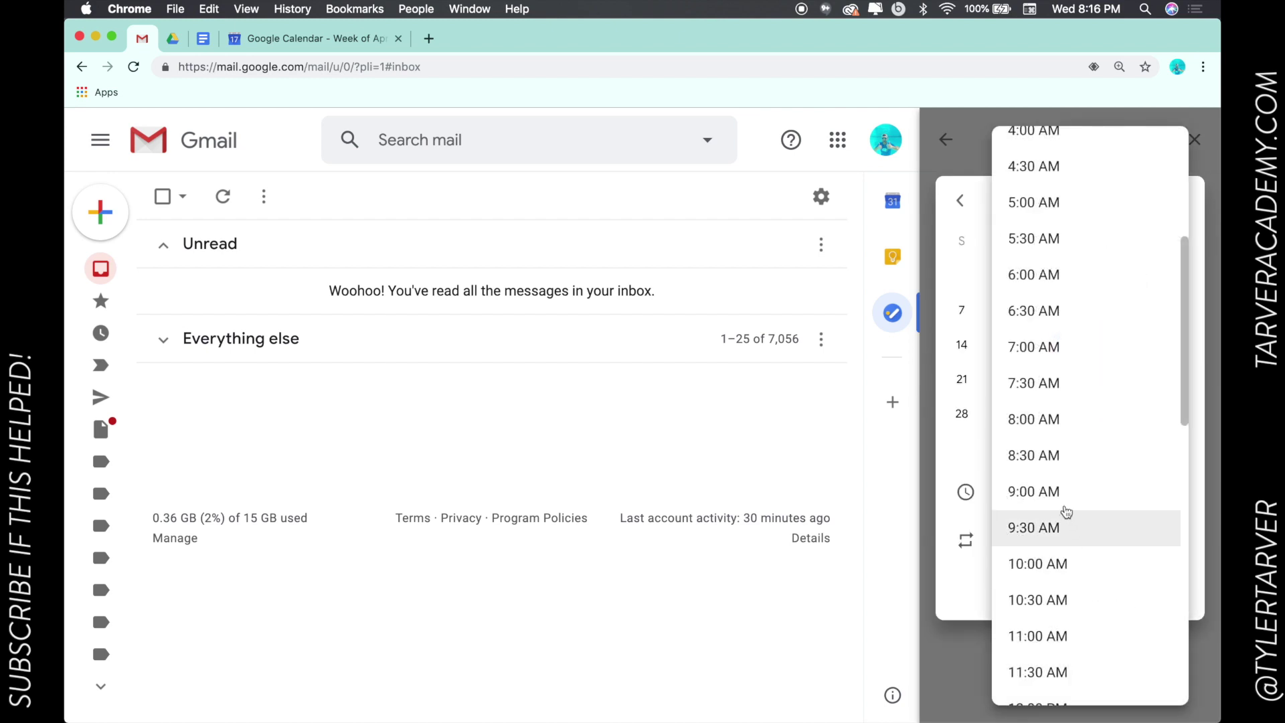
left_click(1064, 490)
left_click(1148, 586)
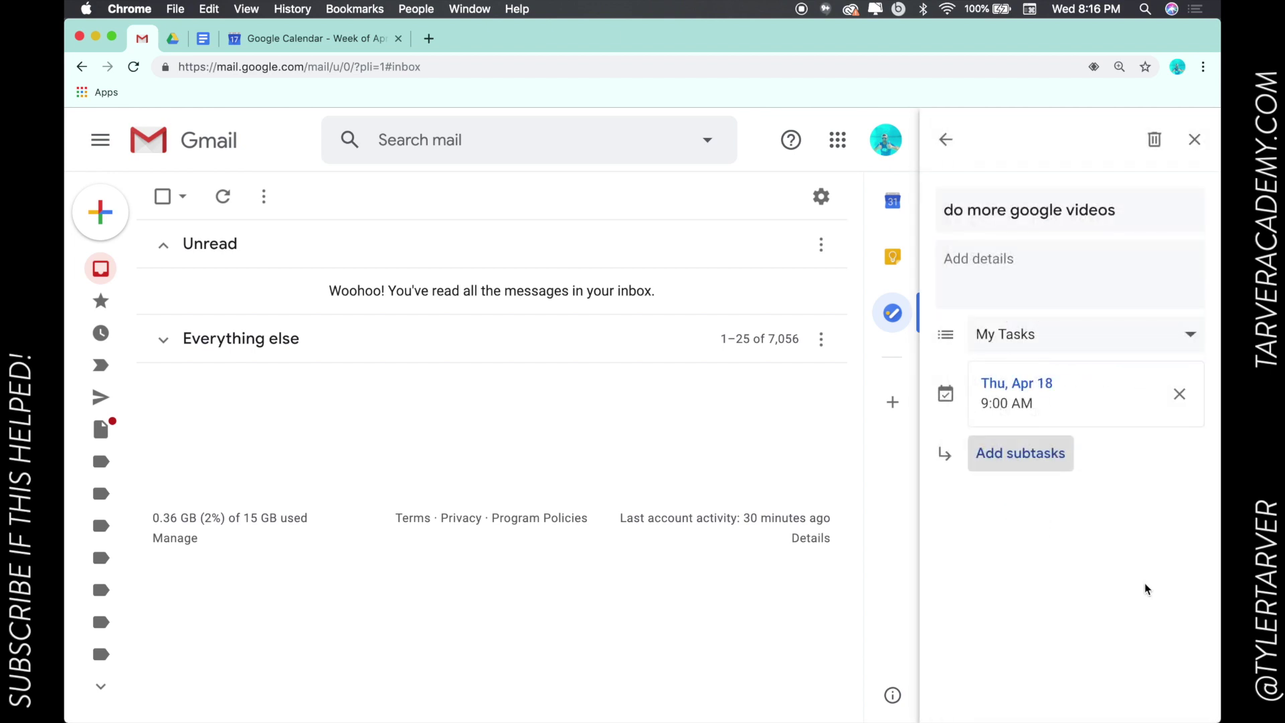
left_click(944, 140)
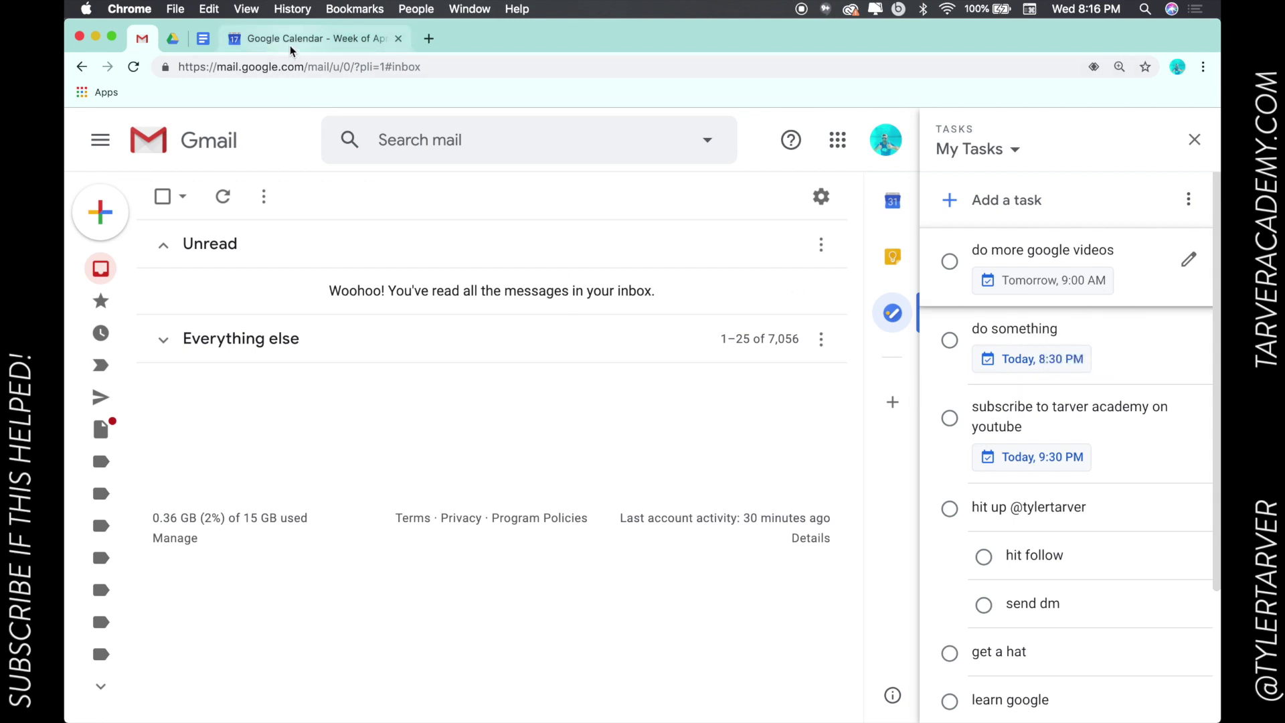
In the weekly calendar, mark Thursday's 9 AM 'do more google videos' chip complete
left_click(327, 39)
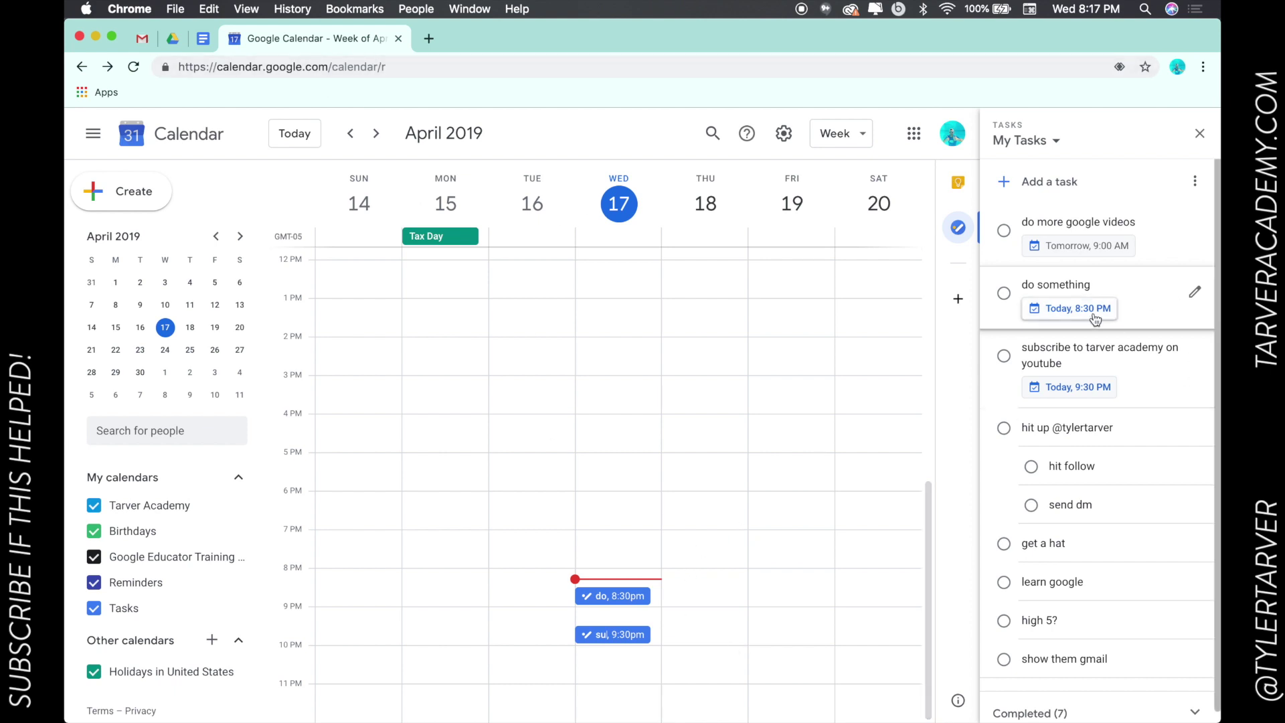
scroll(732, 375, "up", 8)
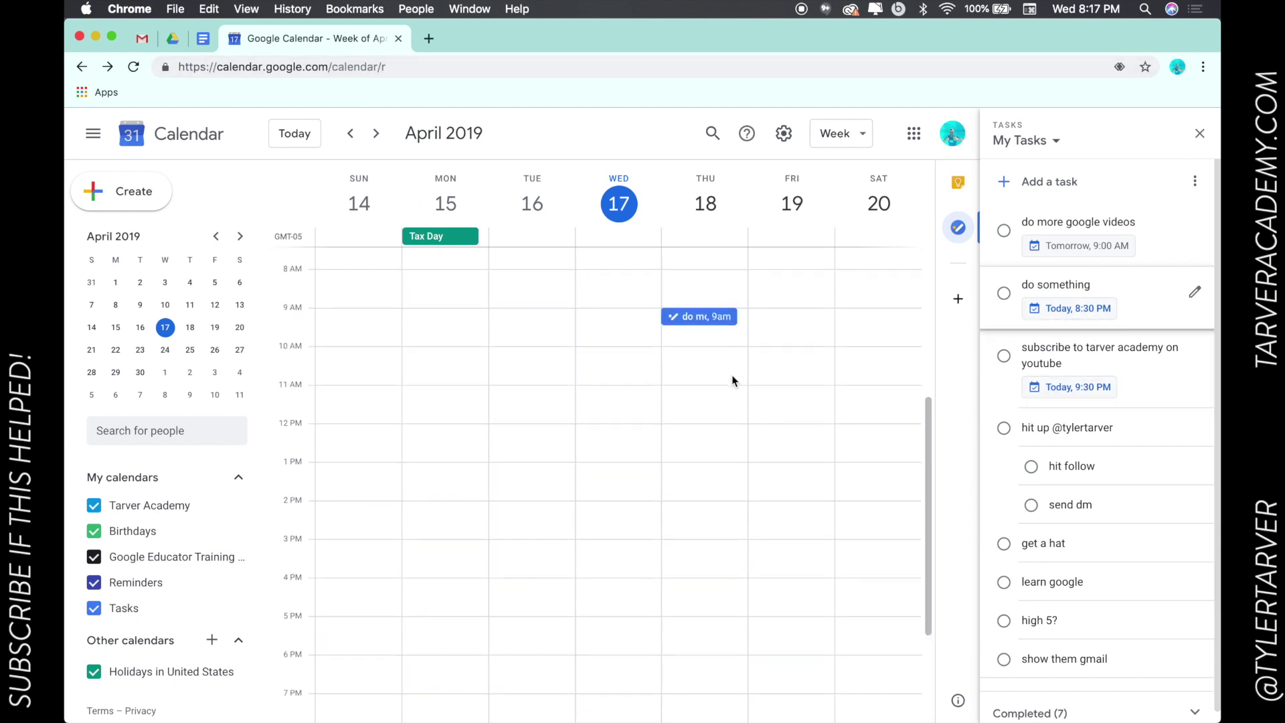
scroll(732, 375, "up", 1)
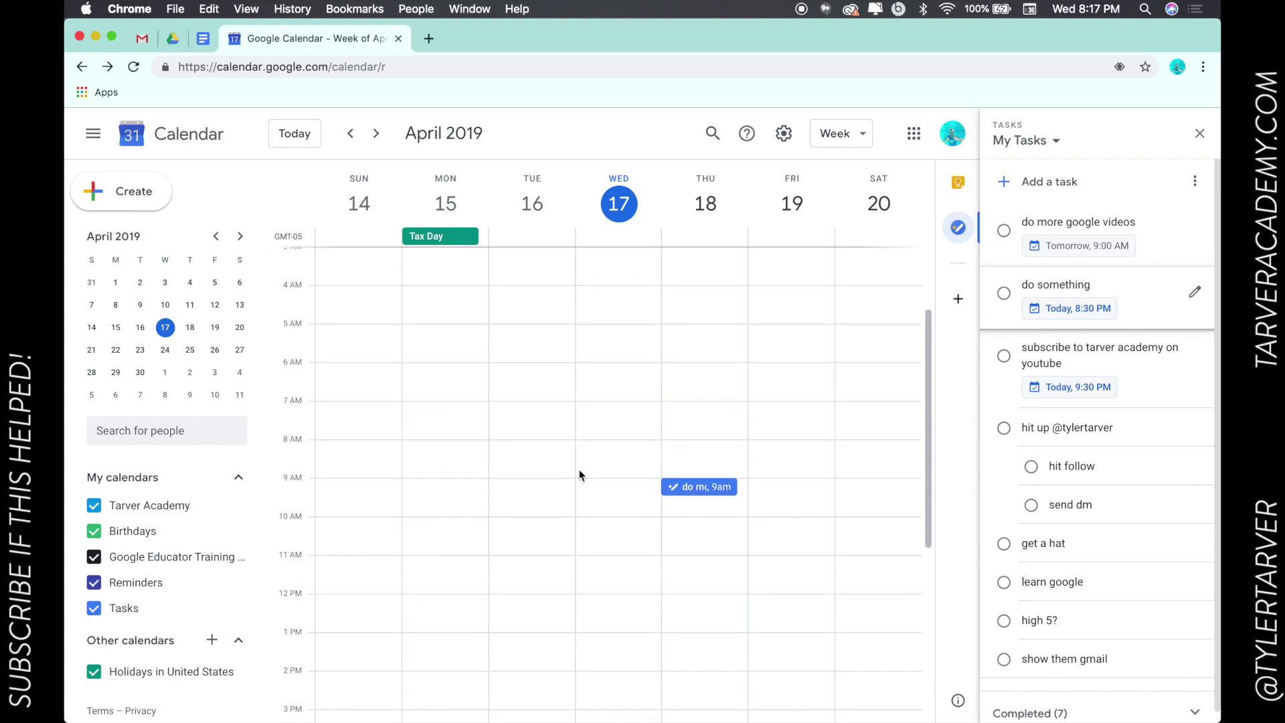
scroll(688, 461, "down", 3)
scroll(602, 422, "down", 1)
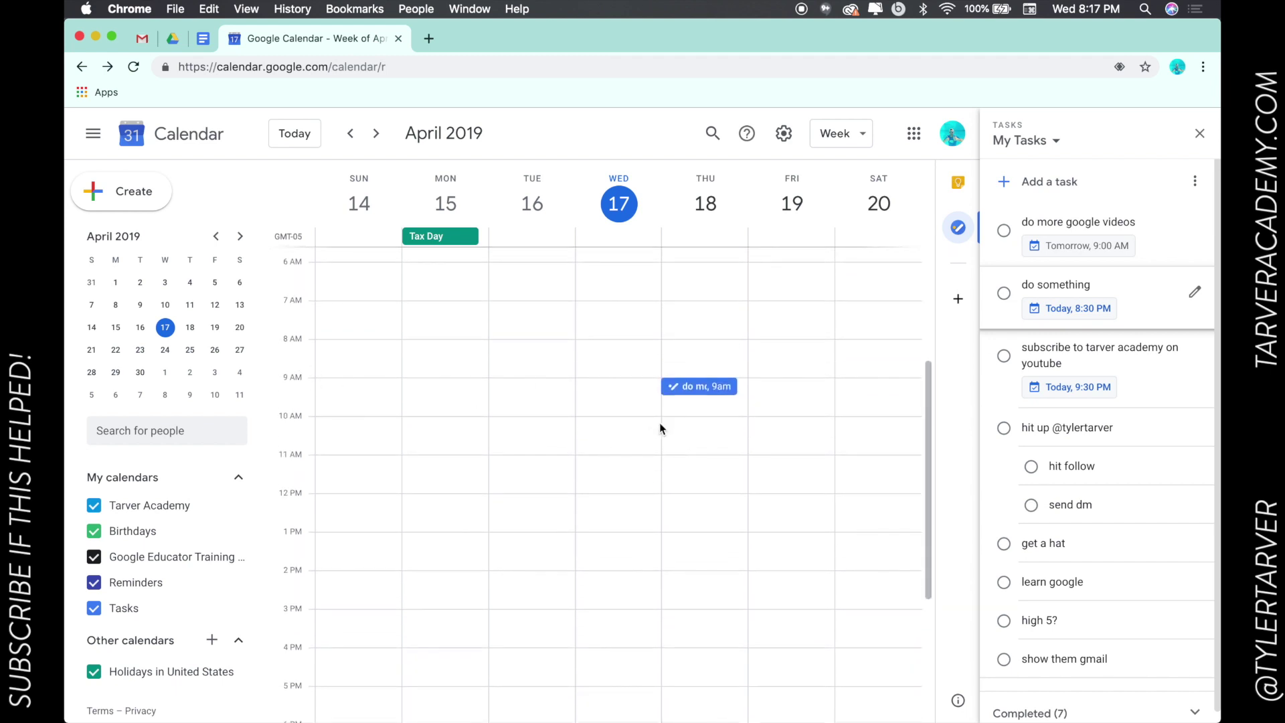
left_click(700, 389)
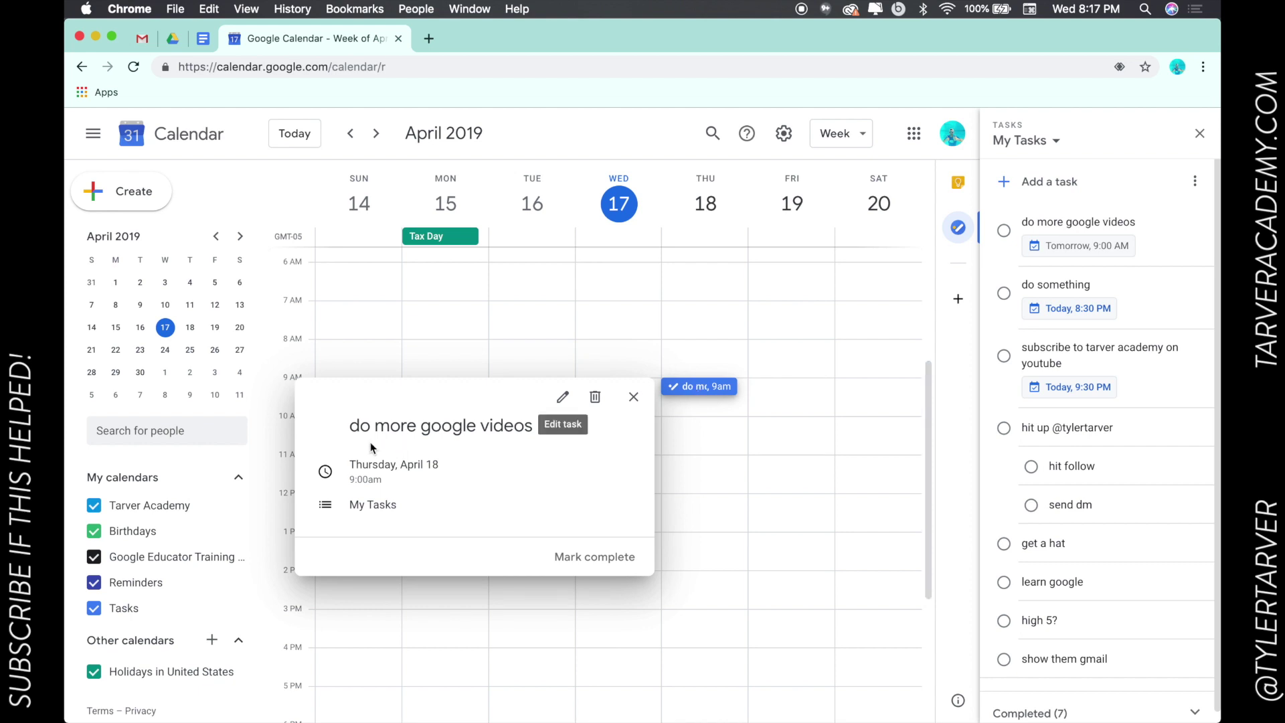
left_click(595, 556)
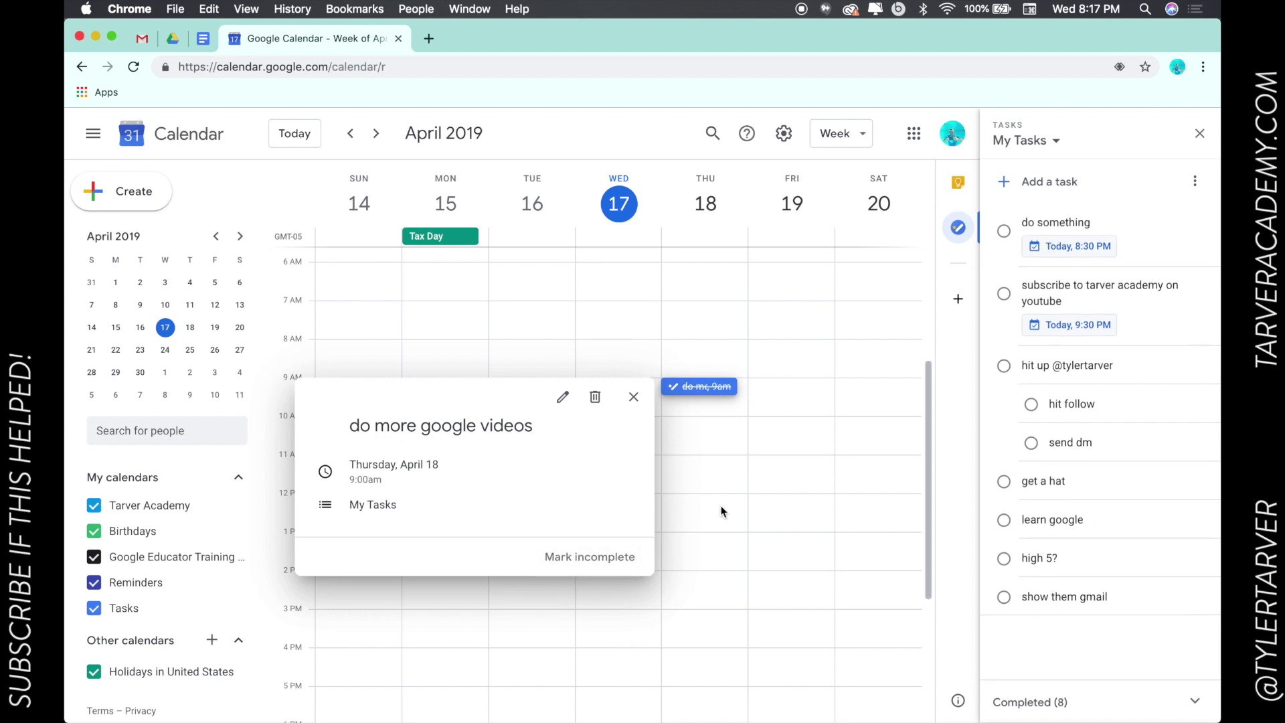
left_click(716, 461)
scroll(695, 406, "down", 5)
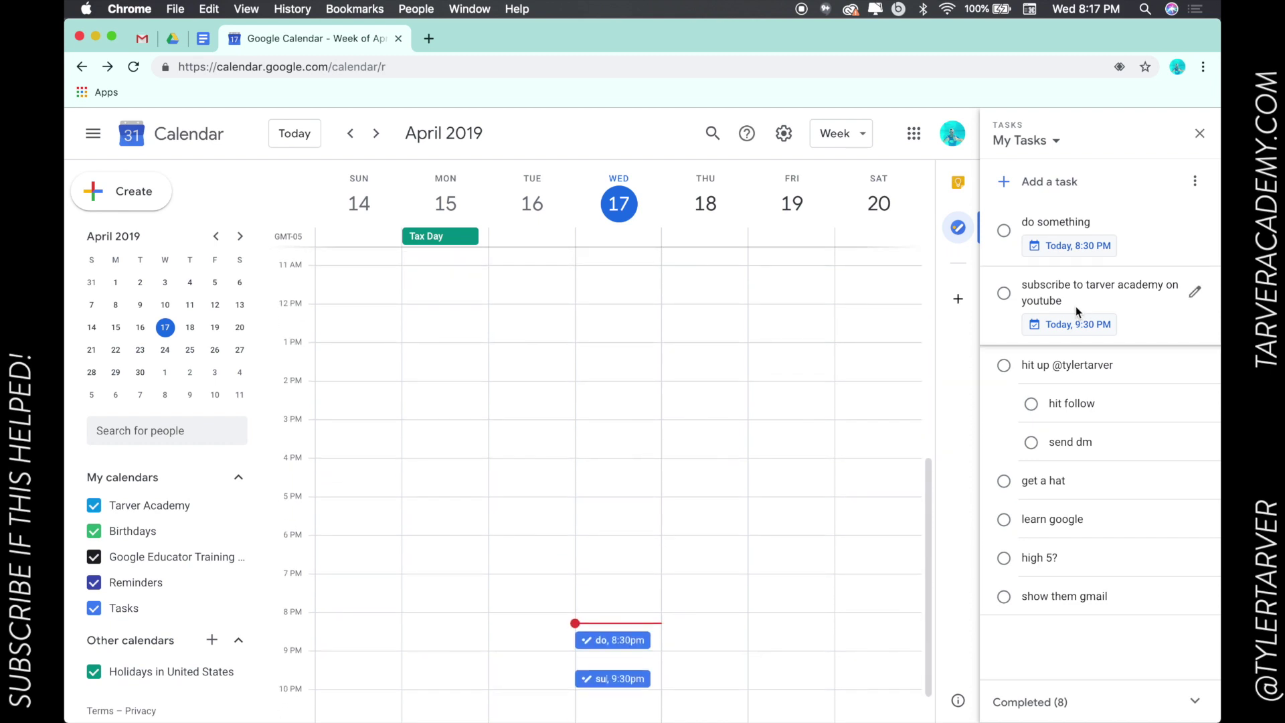